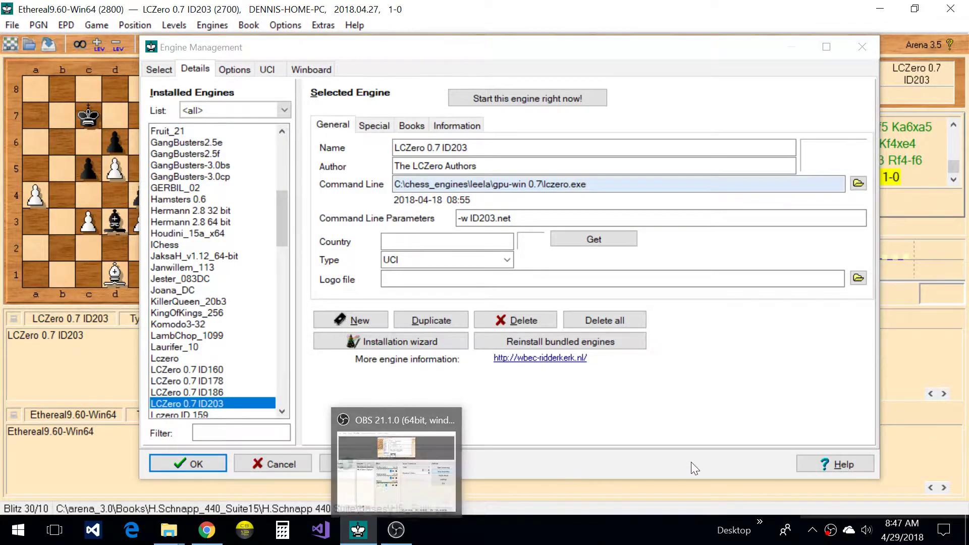
- Review the LCZero 0.7 ID203 entry's settings tabs, executable path and command-line parameters
mouse_move(396, 530)
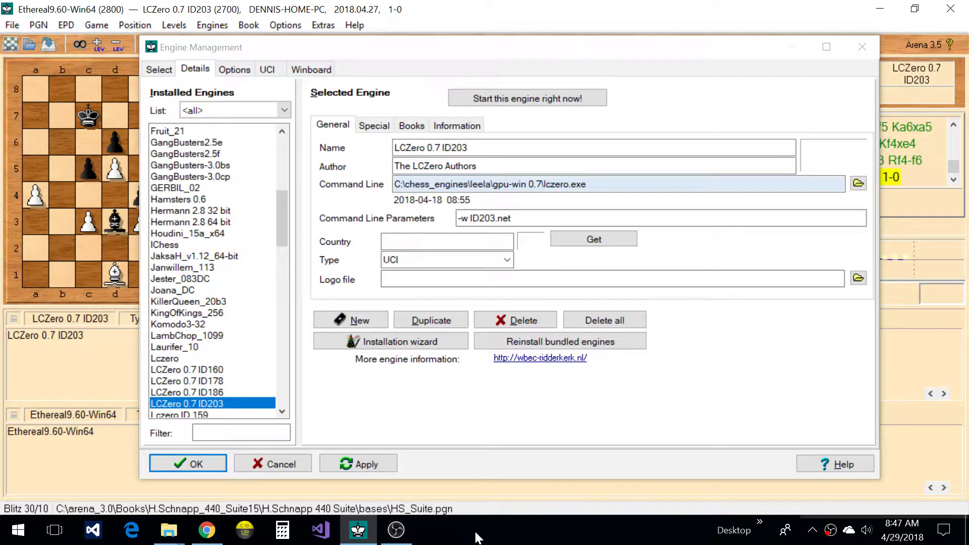
left_click(397, 530)
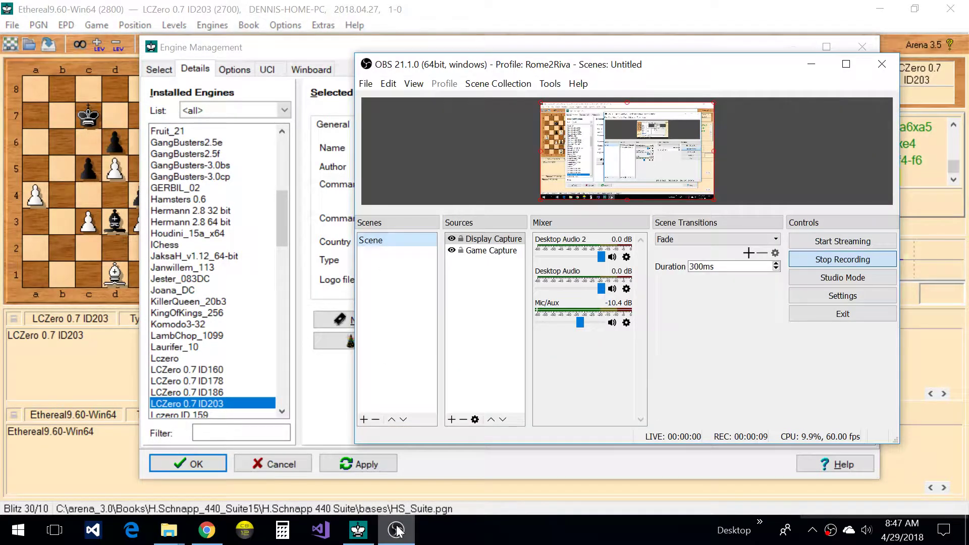
left_click(397, 530)
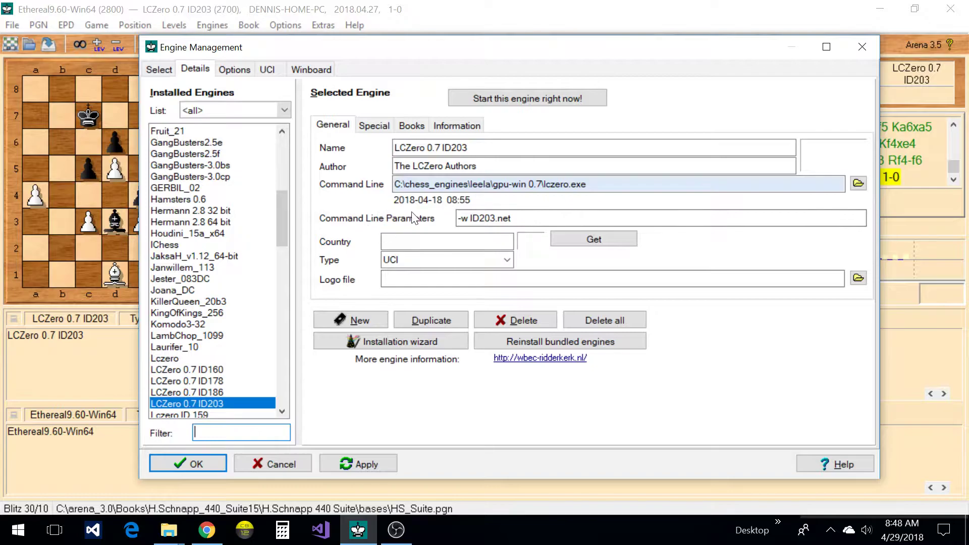
left_click(383, 125)
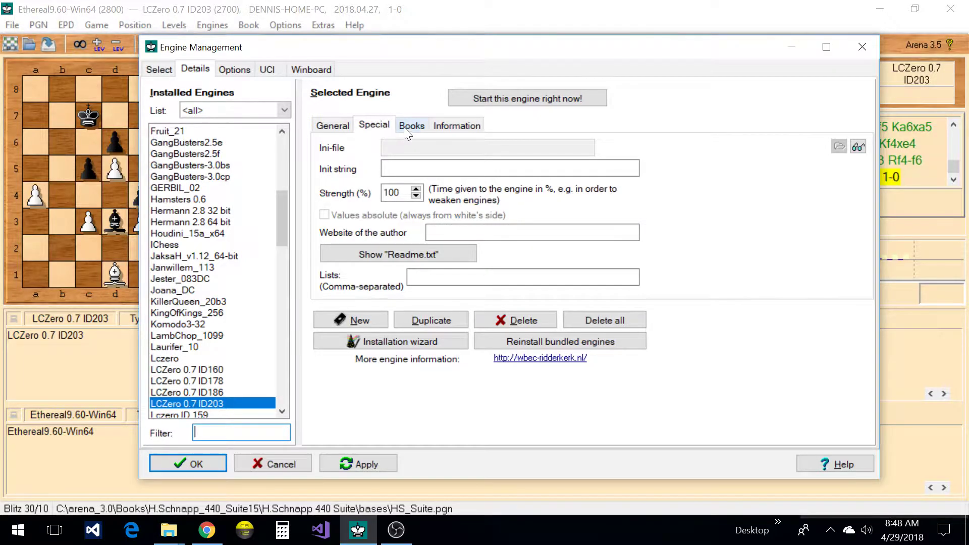
left_click(409, 128)
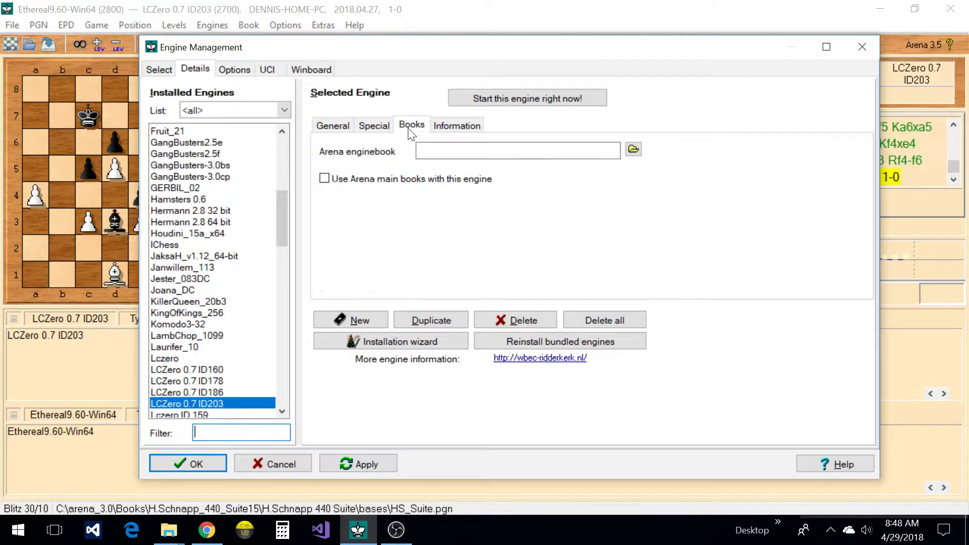
left_click(449, 130)
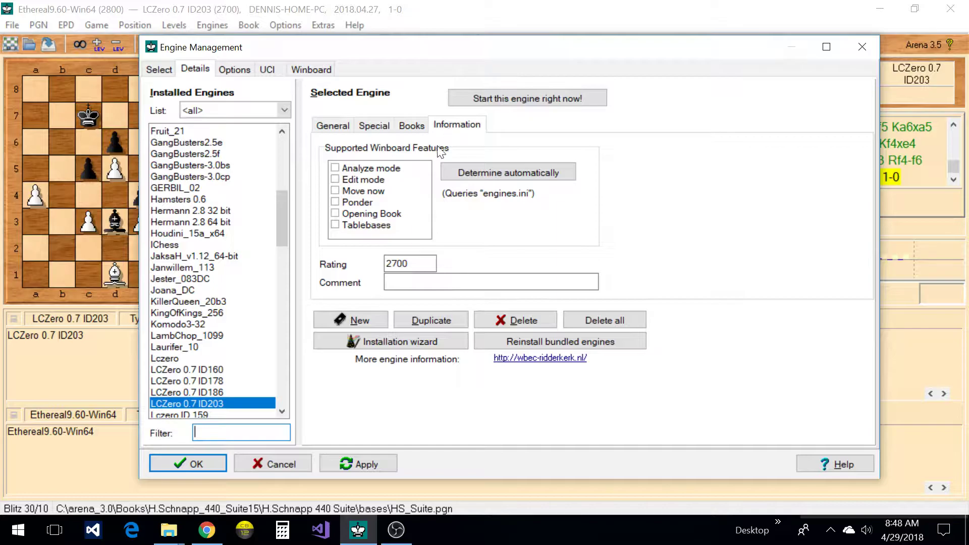
left_click(343, 133)
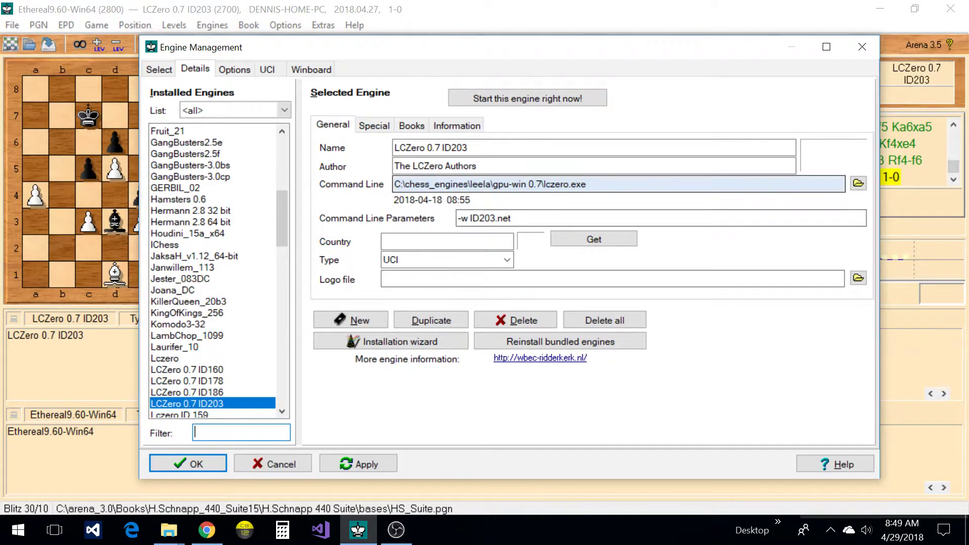
left_click_drag(394, 184, 542, 184)
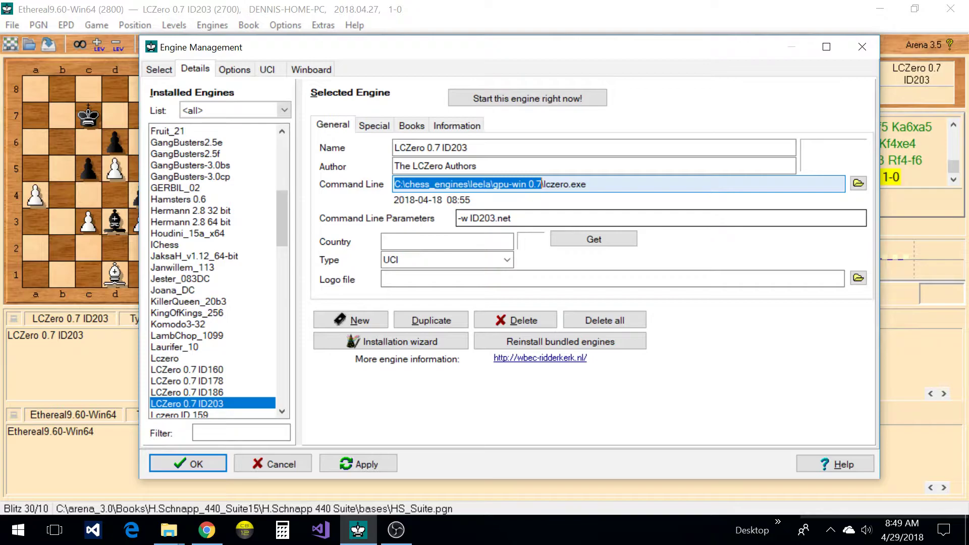
left_click(510, 218)
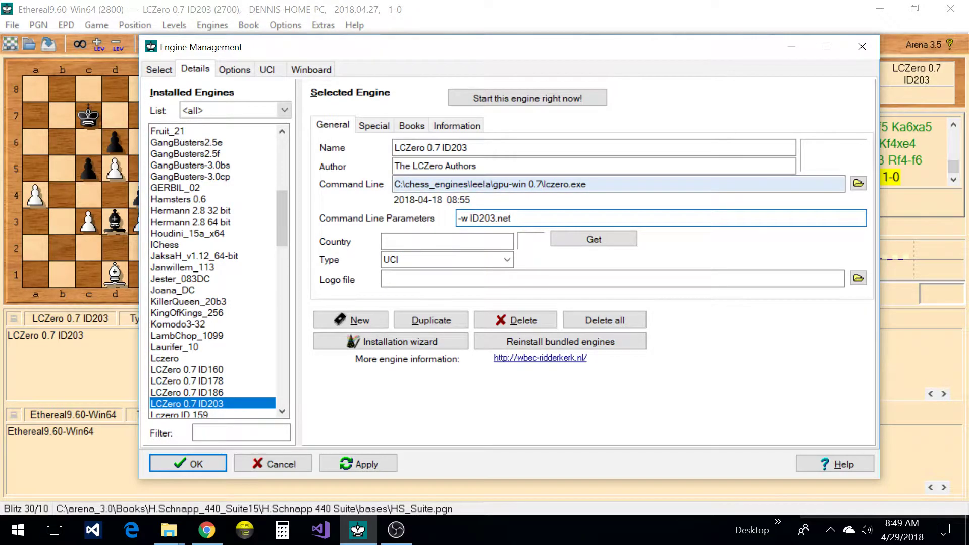
- Duplicate the ID203 entry and change the copy's '203 [001]' name suffix to 210
left_click(429, 320)
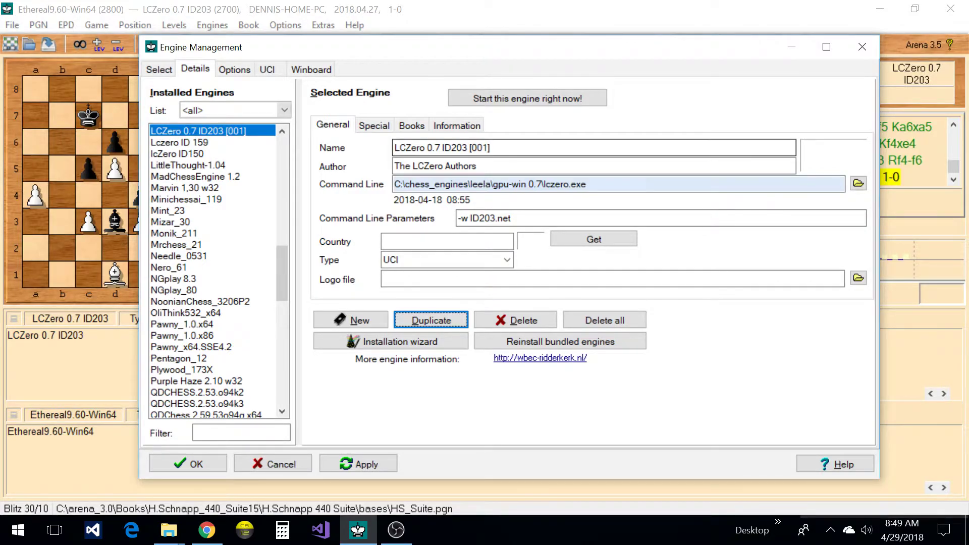
left_click(490, 148)
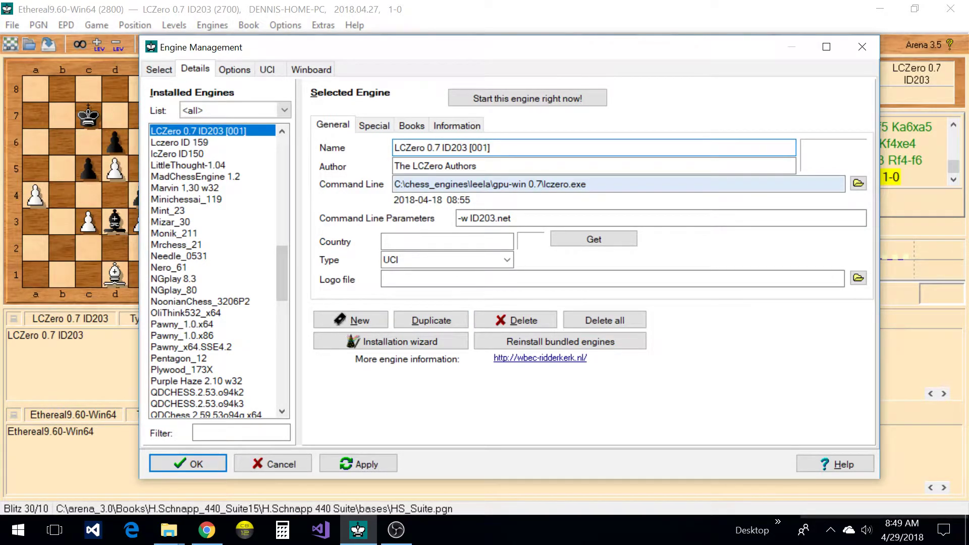
key("BackSpace")
key("BackSpace")
key("BackSpace")
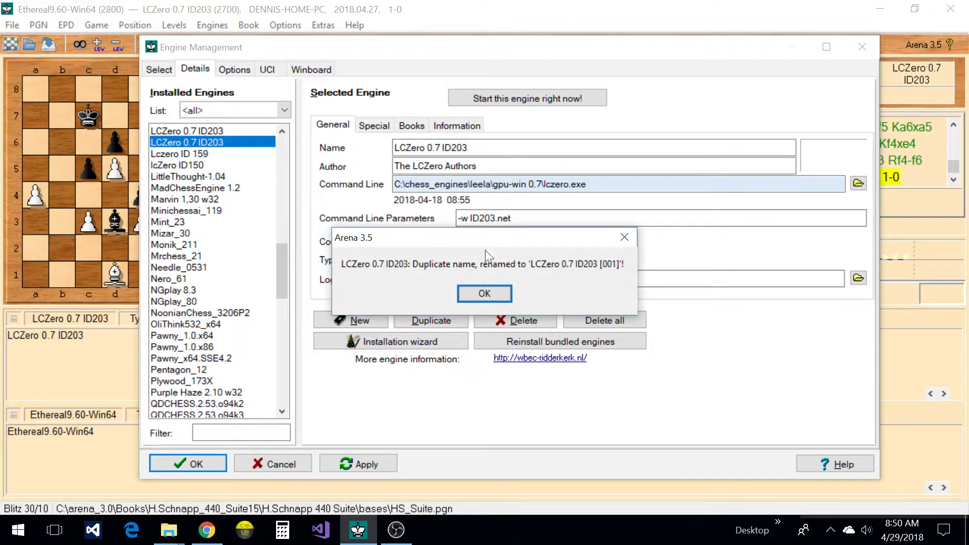
left_click(482, 301)
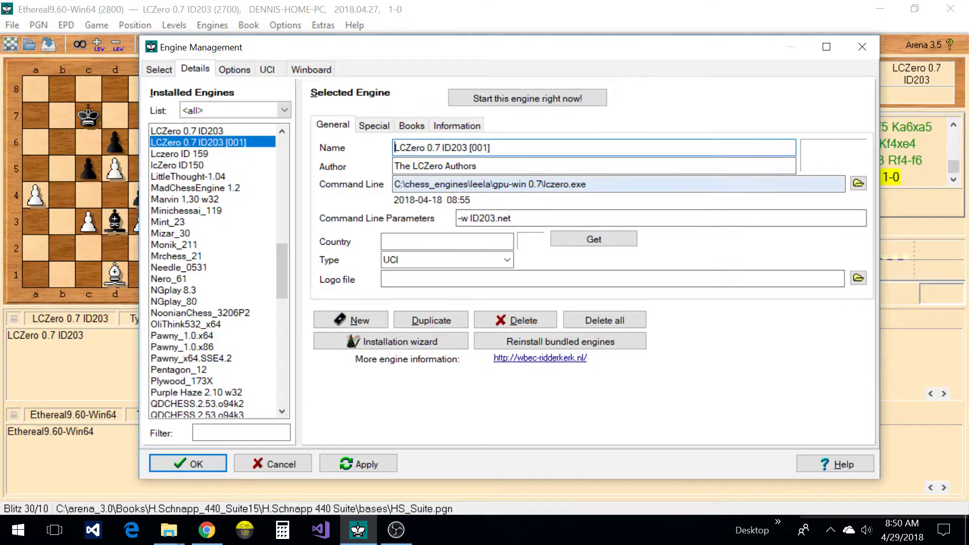
left_click_drag(451, 147, 489, 147)
type("210")
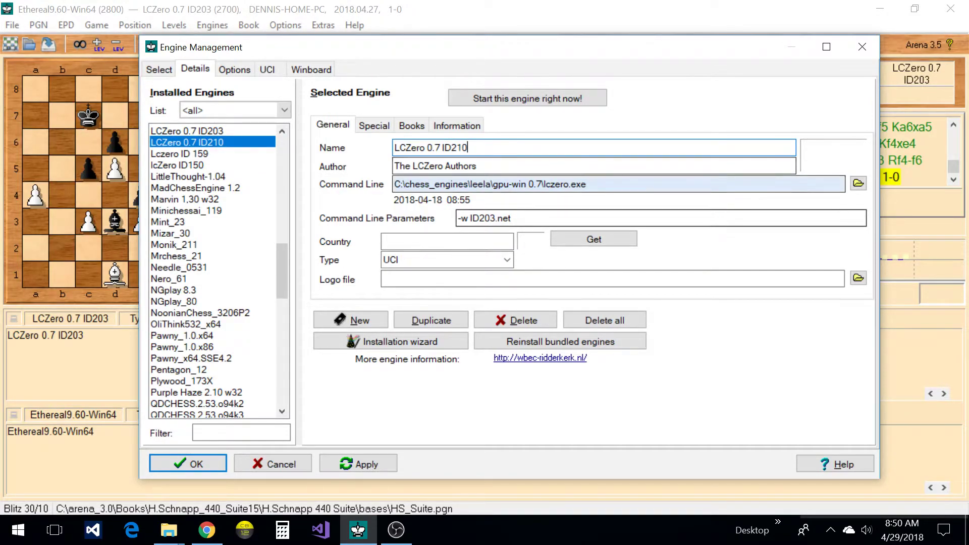
- Apply the new name and change the weights parameter to -w ID210.net
left_click(384, 465)
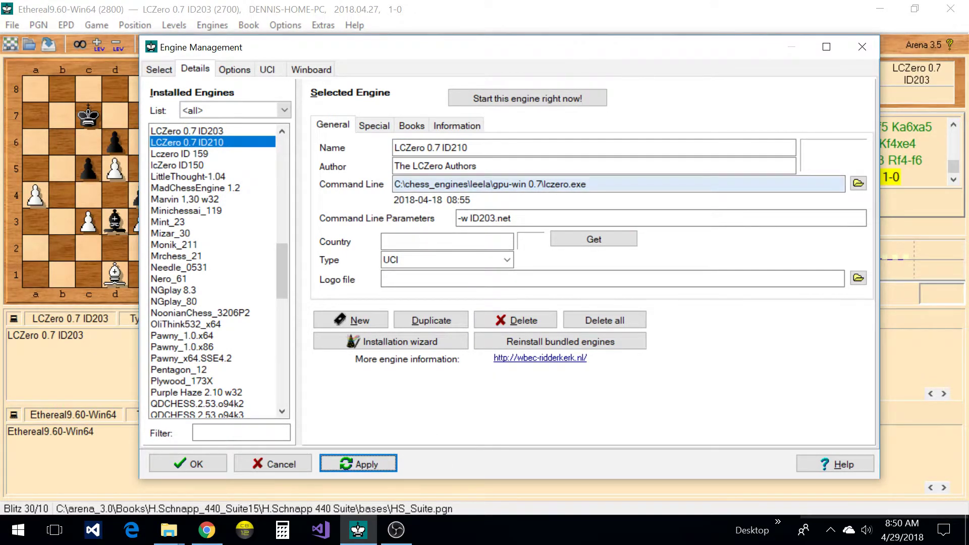
left_click(496, 218)
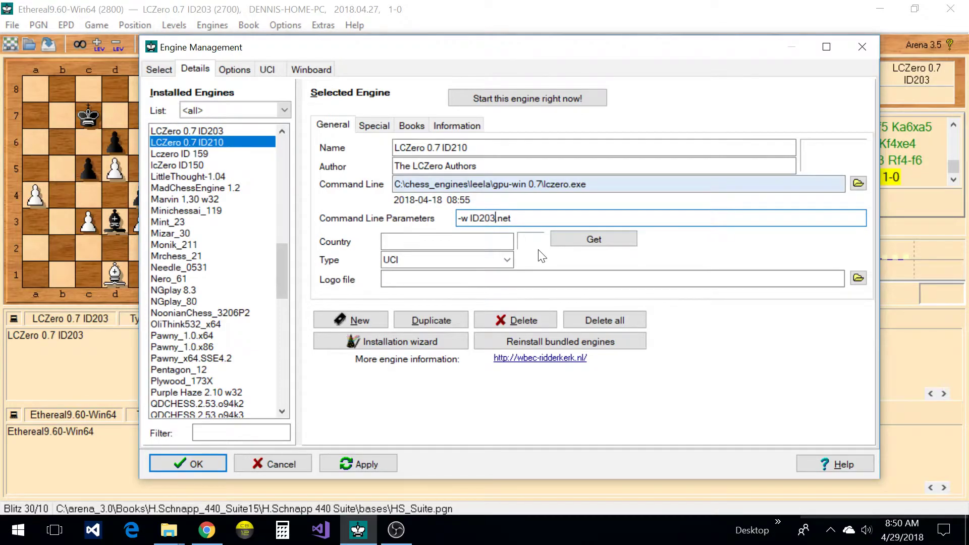
key("BackSpace")
key("BackSpace")
type("10")
left_click(361, 468)
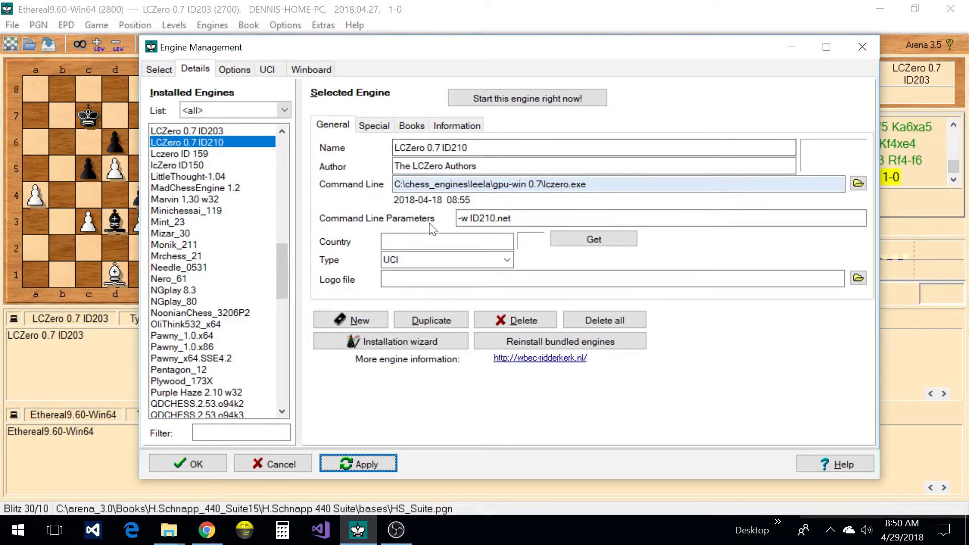
- Test-start the edited engine and confirm its protocol type stays UCI
left_click(516, 100)
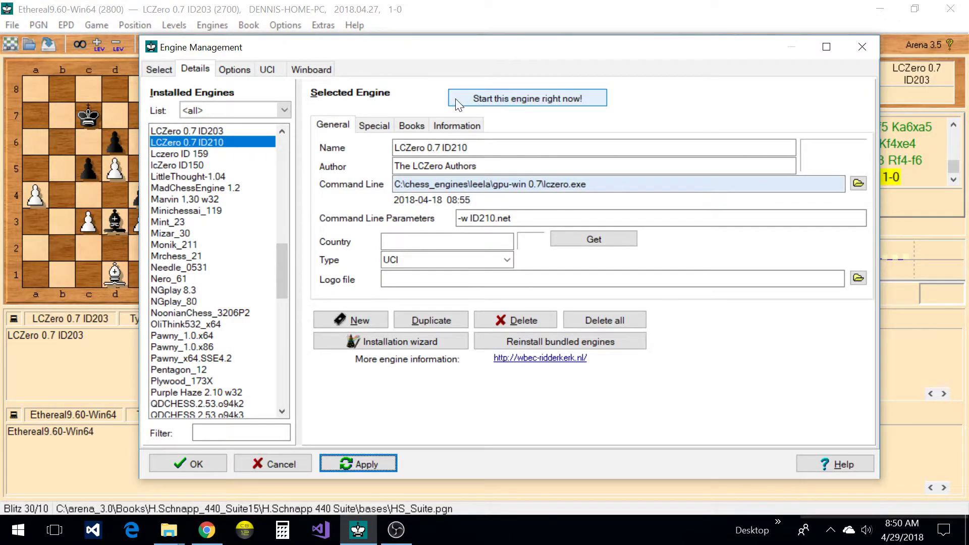
left_click(476, 101)
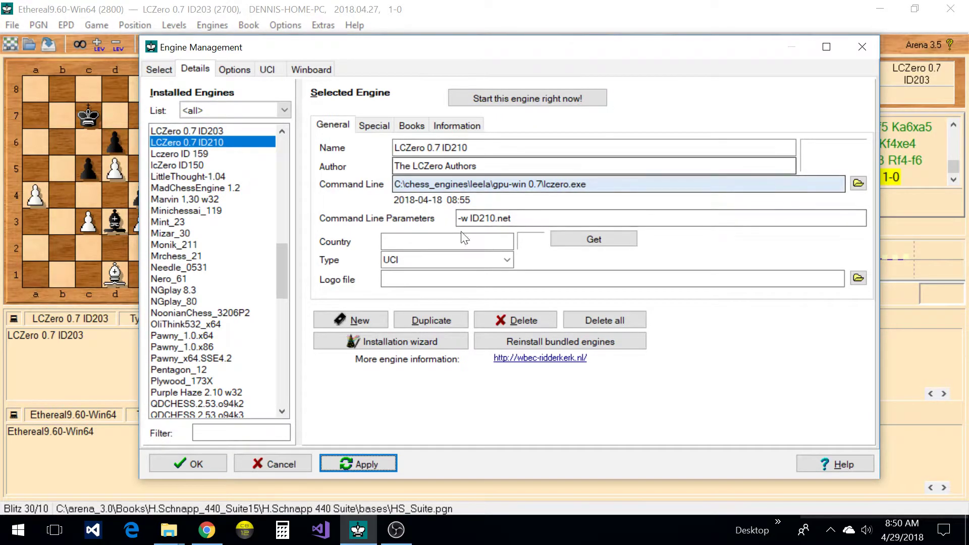
left_click(507, 261)
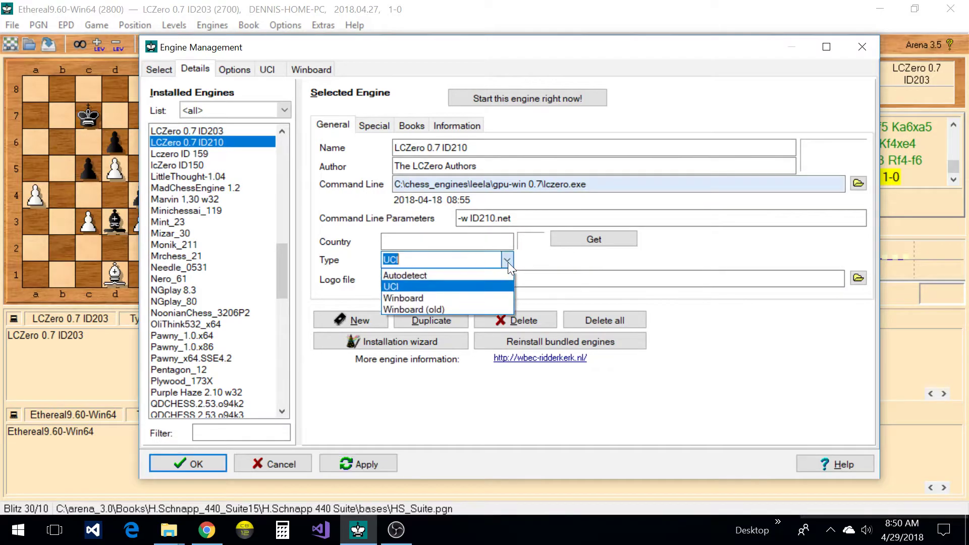
left_click(464, 285)
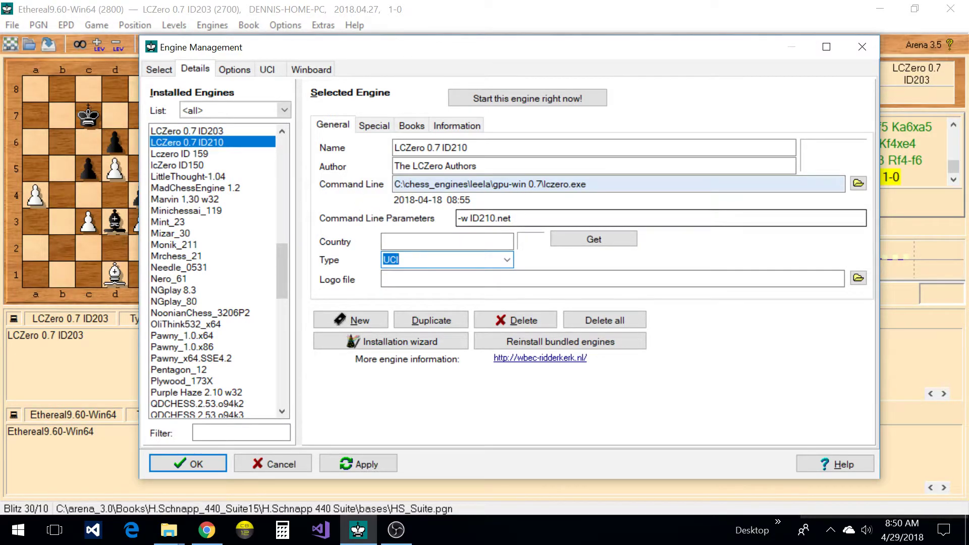
left_click(511, 218)
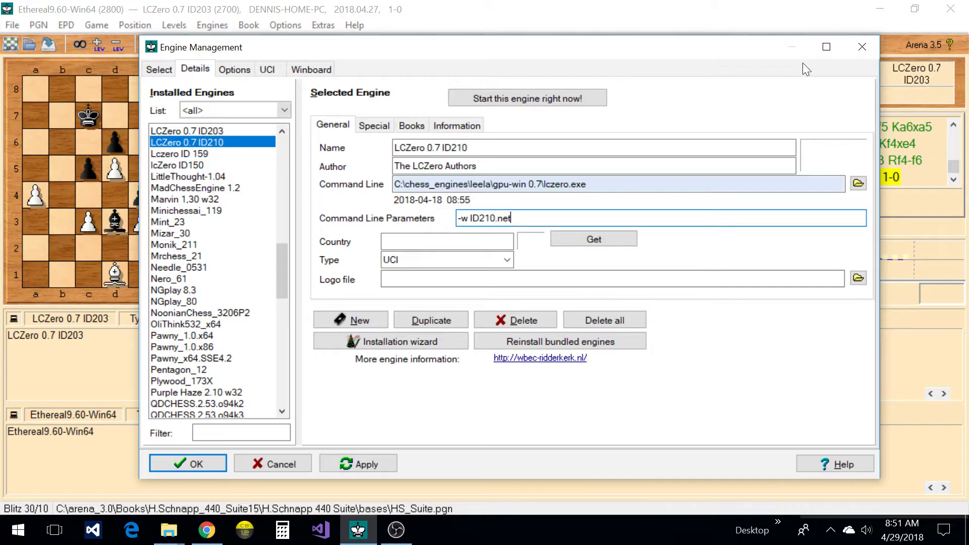
- Leave engine management, begin installing a new engine, and browse to the chess_engines folder
left_click(863, 51)
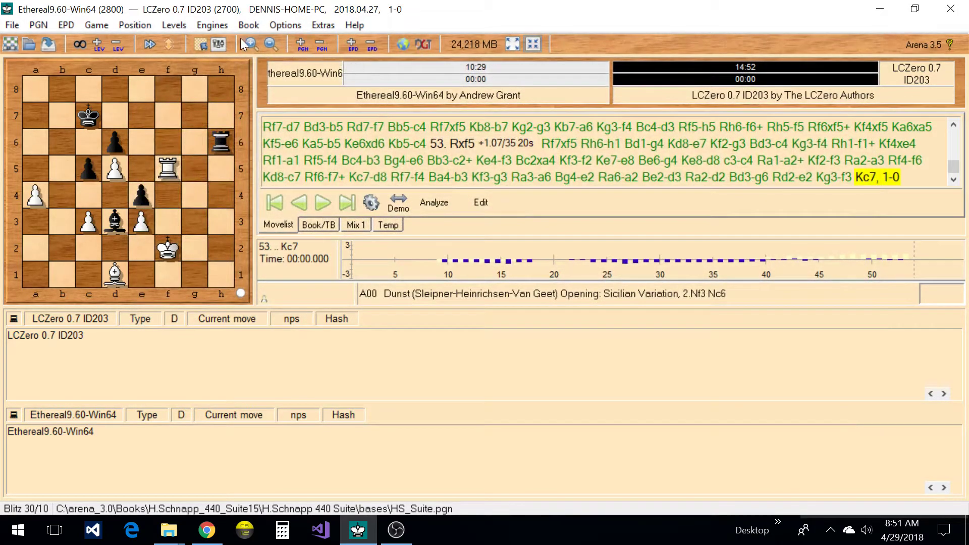
left_click(214, 26)
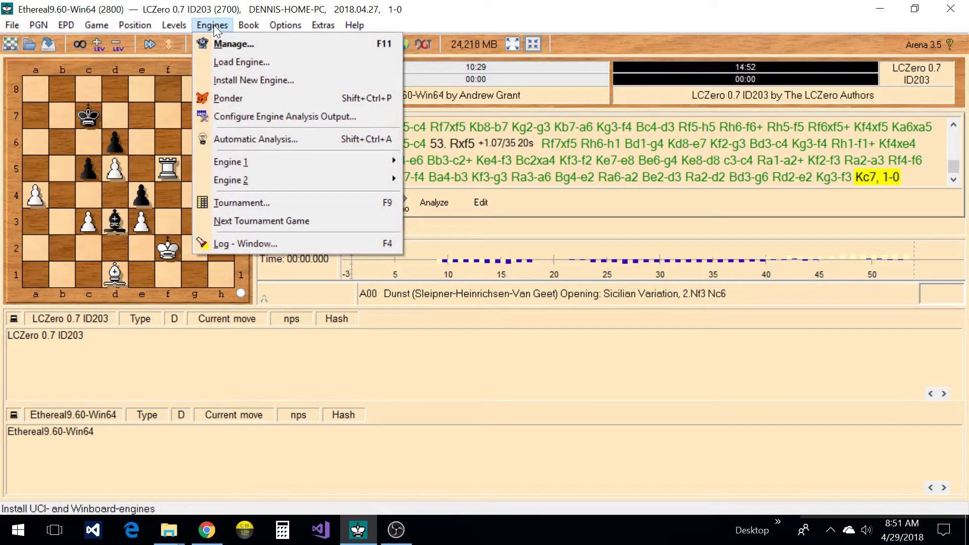
left_click(235, 81)
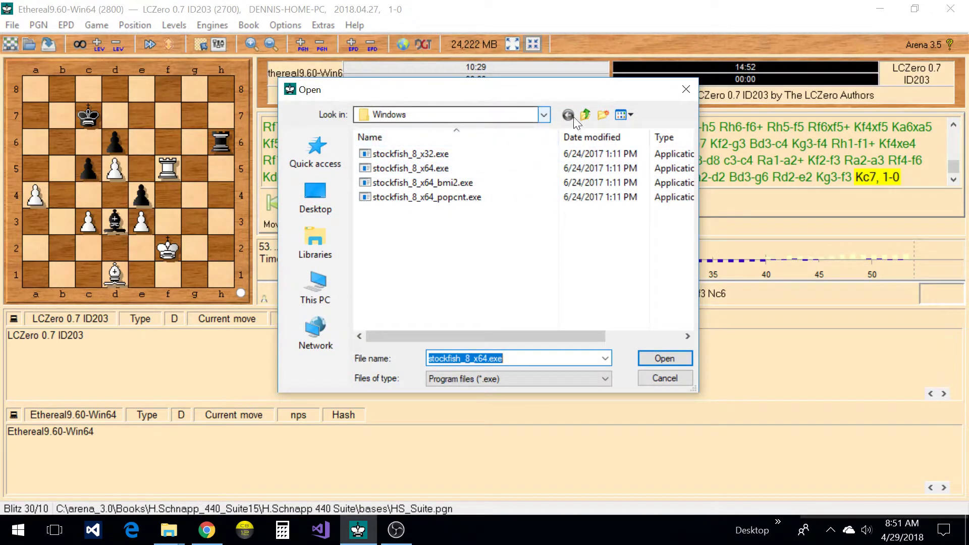
left_click(545, 115)
left_click(545, 115)
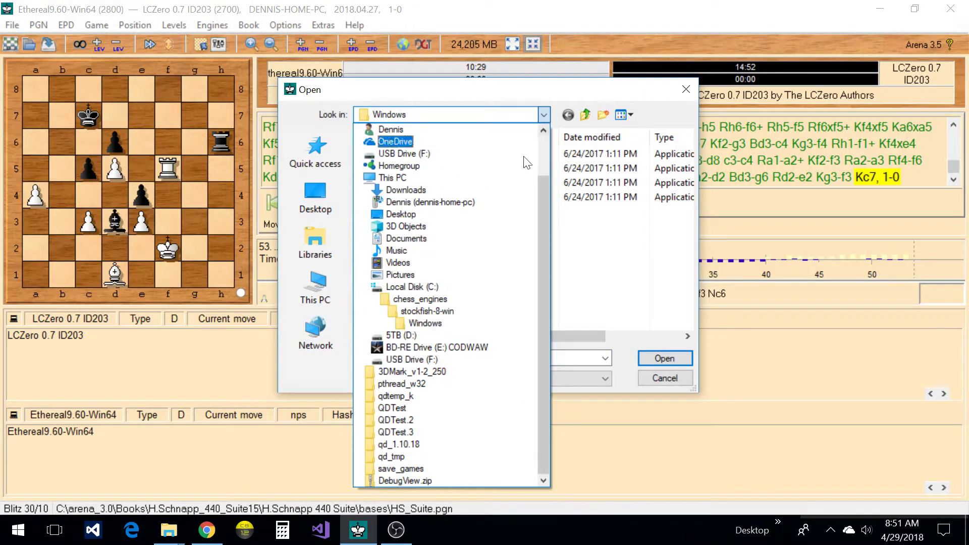
left_click(425, 300)
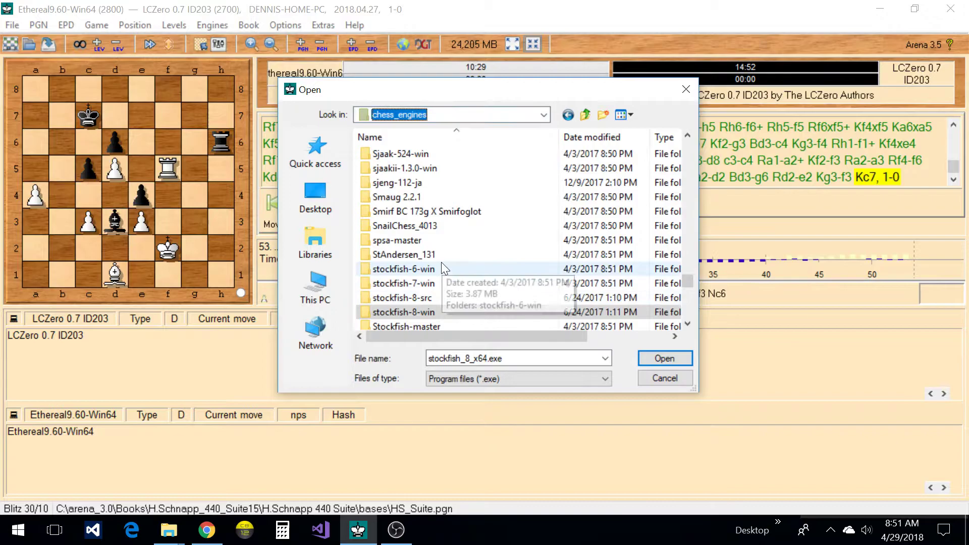
- Navigate into leela > gpu-win-0.7 and select lczero.exe
scroll(441, 262, "down", 5)
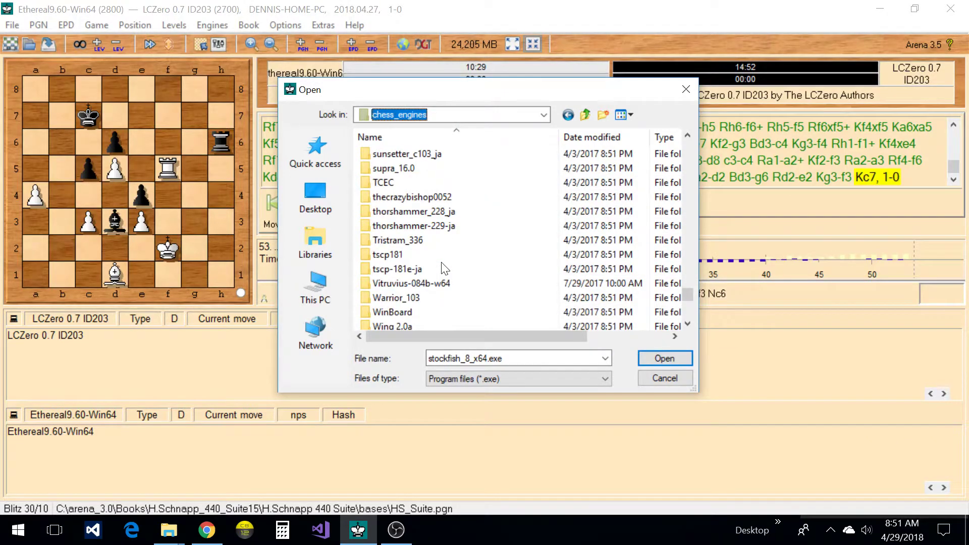
scroll(441, 263, "down", 2)
scroll(442, 263, "up", 7)
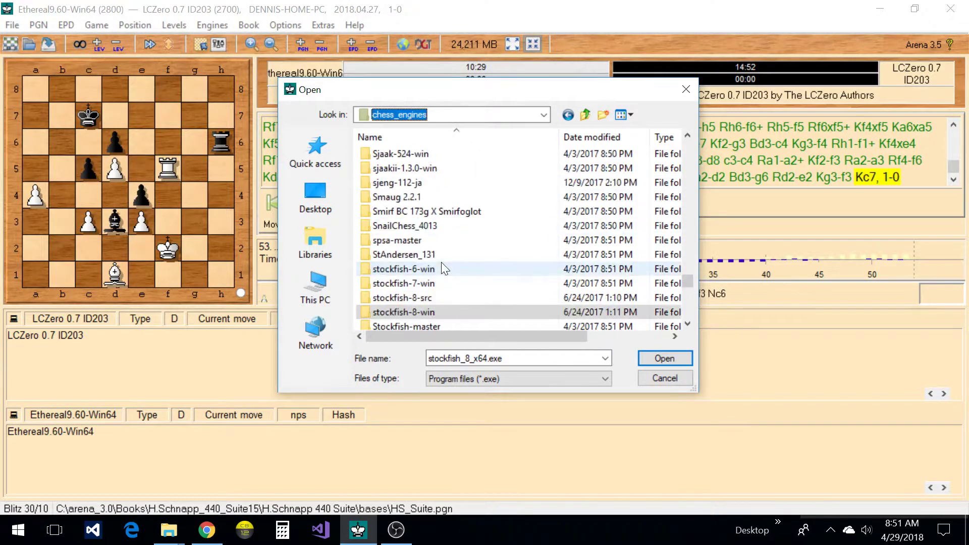
scroll(442, 268, "up", 10)
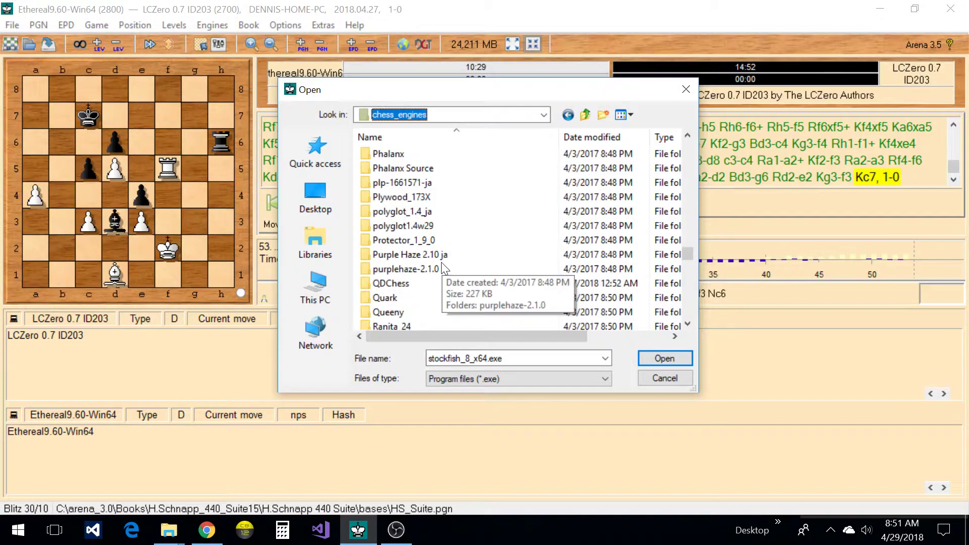
scroll(442, 268, "up", 7)
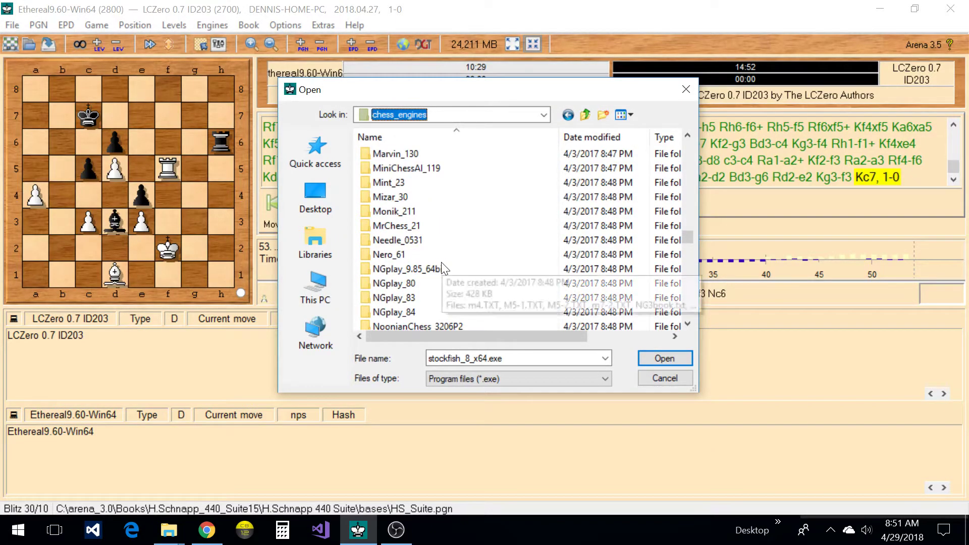
scroll(441, 263, "up", 4)
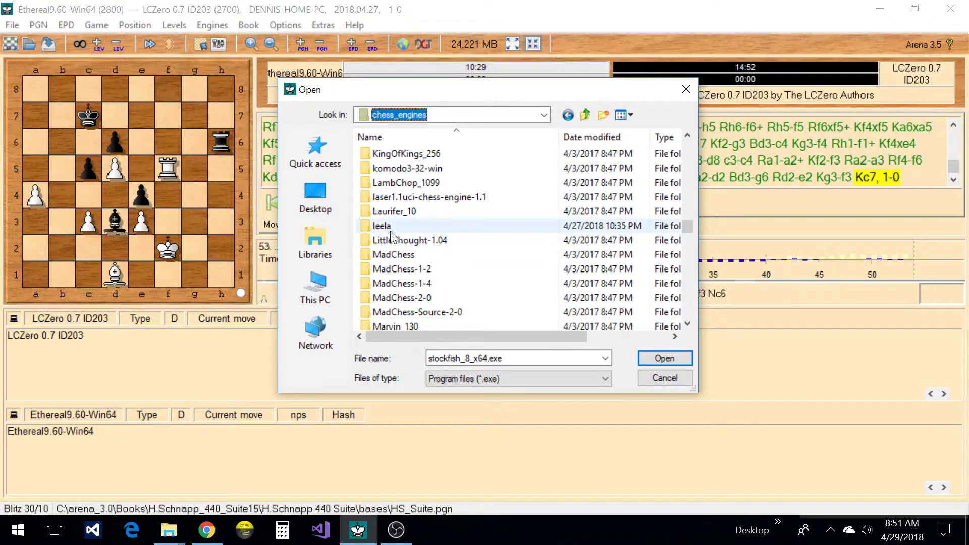
double_click(389, 225)
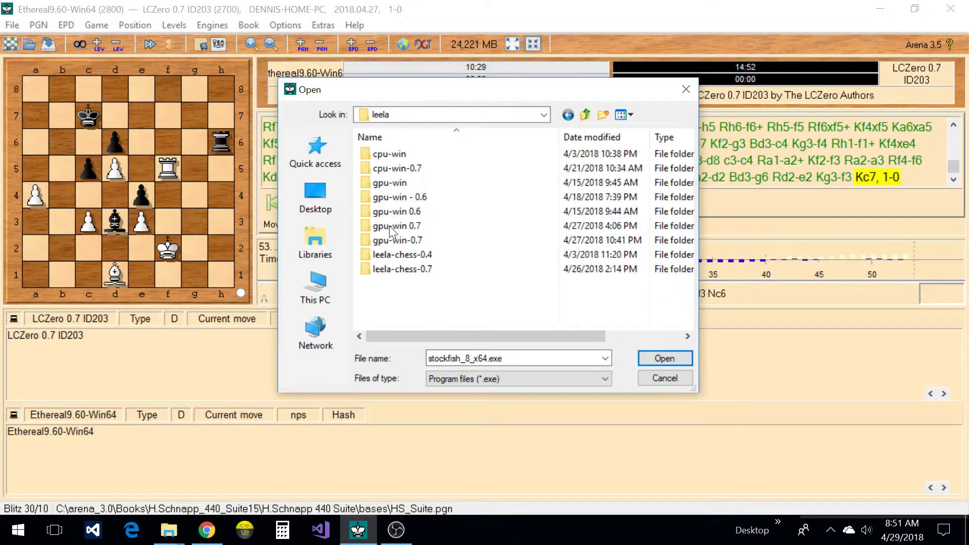
mouse_move(454, 179)
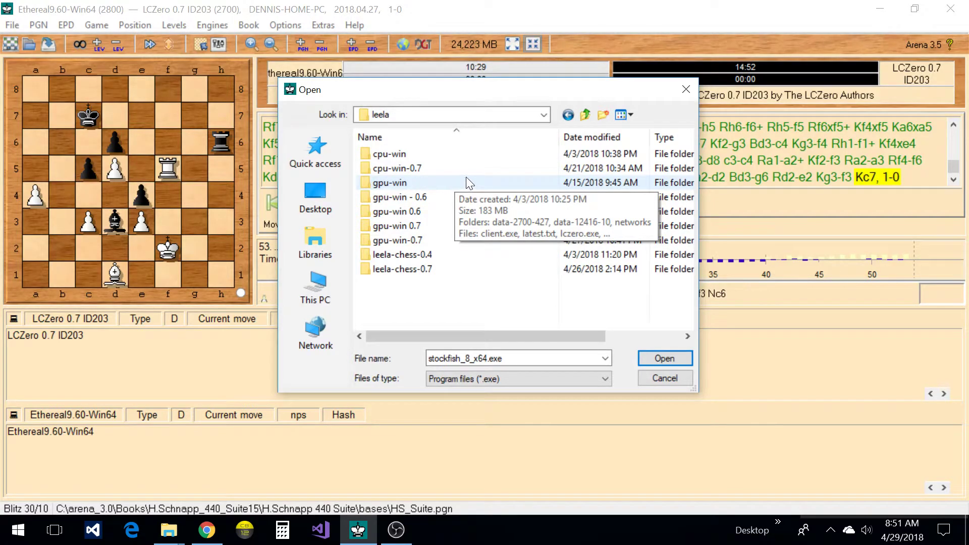
double_click(393, 242)
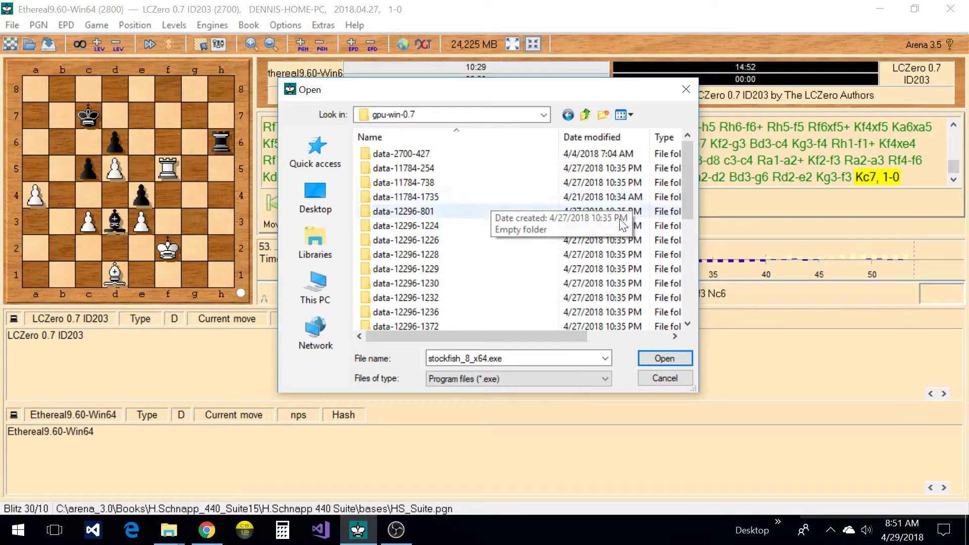
left_click_drag(684, 202, 680, 312)
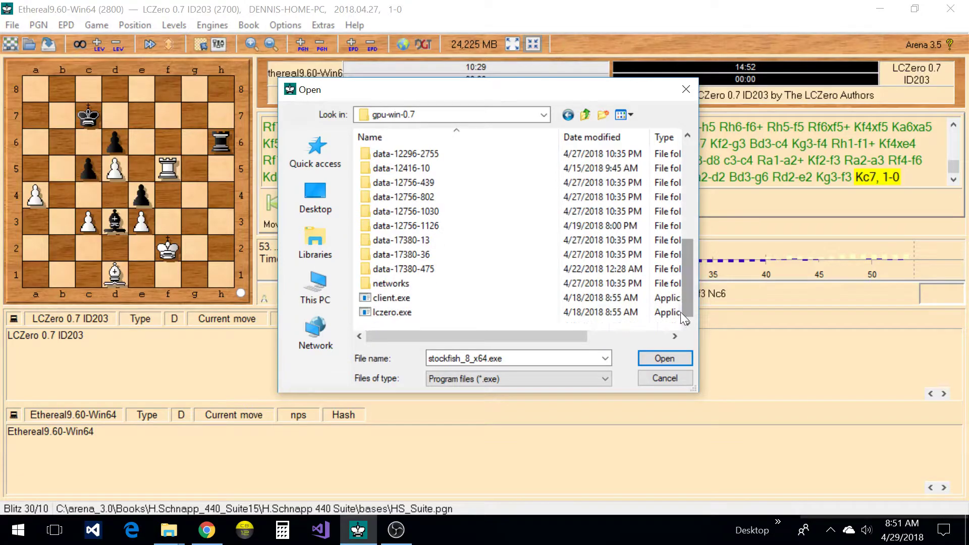
left_click(389, 317)
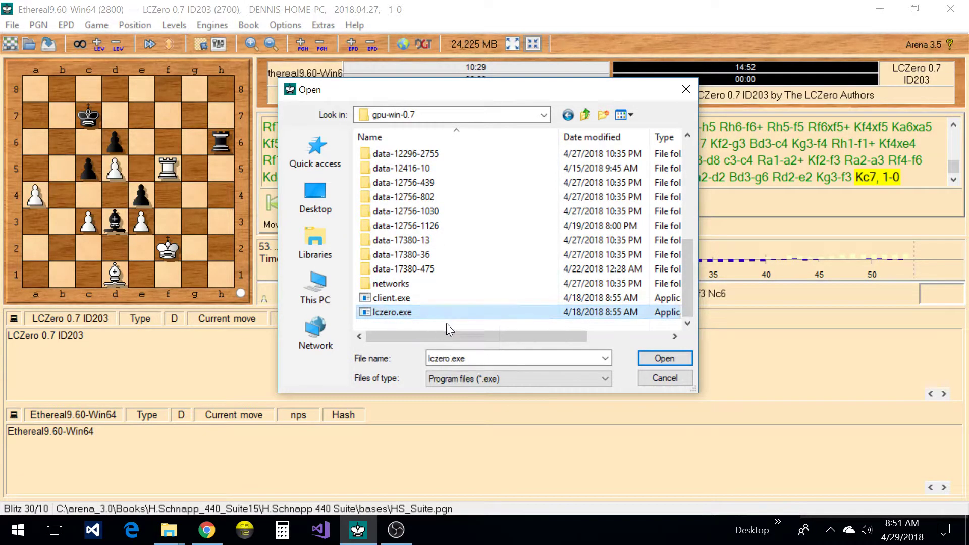
- Load lczero.exe as UCI engine Lczero [001] without starting it, then open Engine Management
left_click(650, 362)
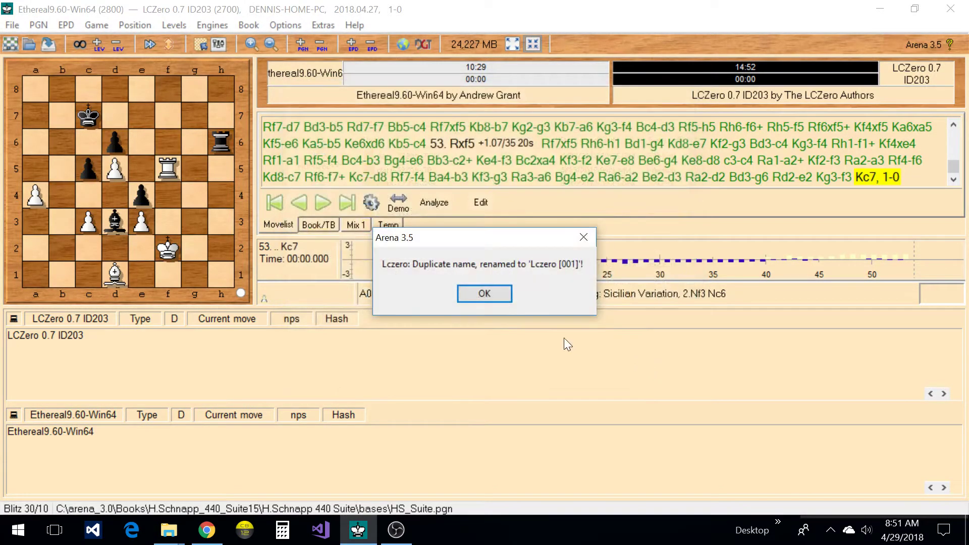
left_click(489, 291)
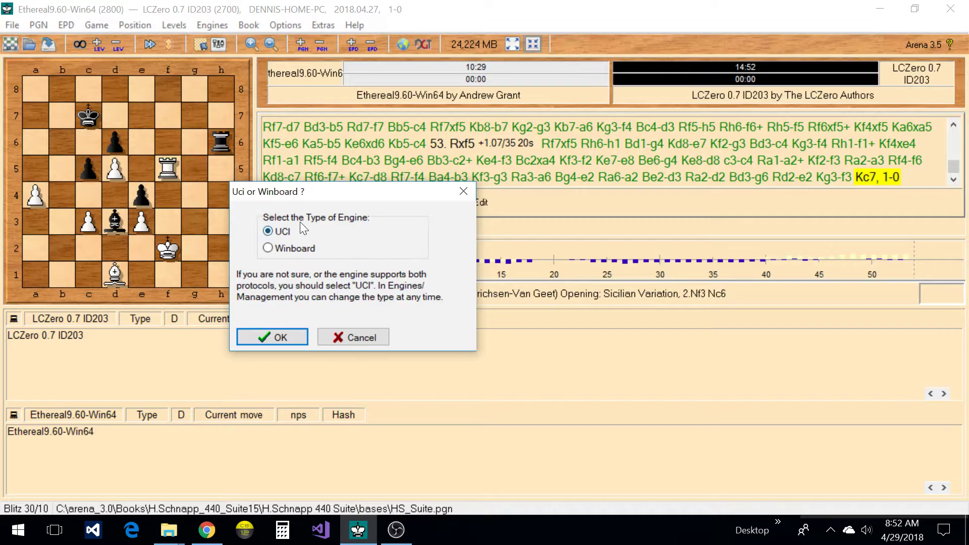
left_click(267, 336)
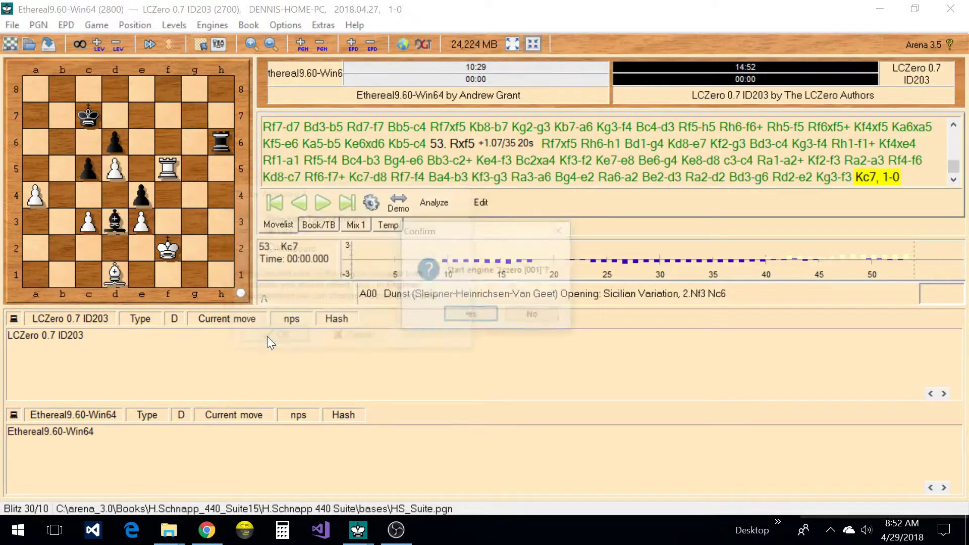
left_click(525, 314)
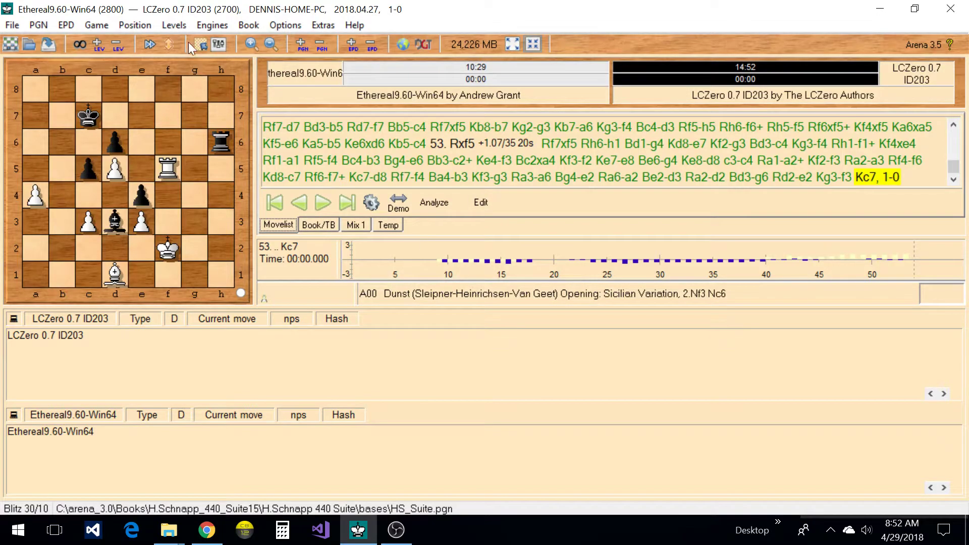
left_click(211, 25)
left_click(227, 39)
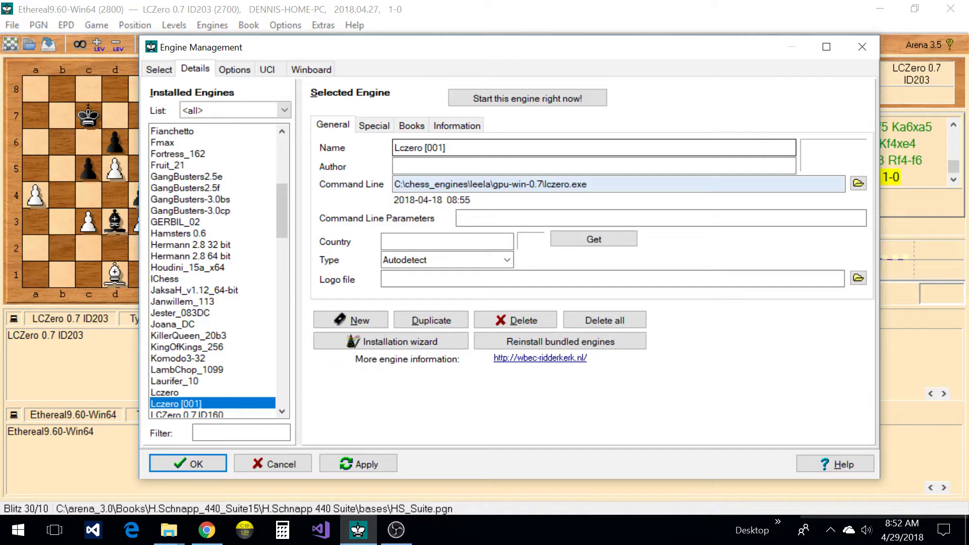
- Rename the entry to Lczero 0.7 IDxxx, set parameters -w IDxxx.net, and apply
left_click_drag(425, 148, 445, 148)
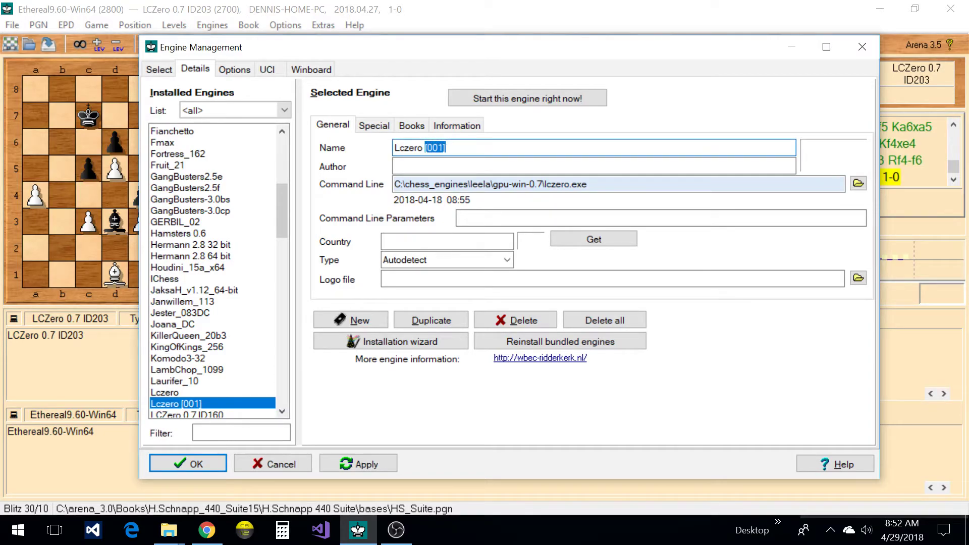
type("0")
type(".7 ")
type("IDxxxx")
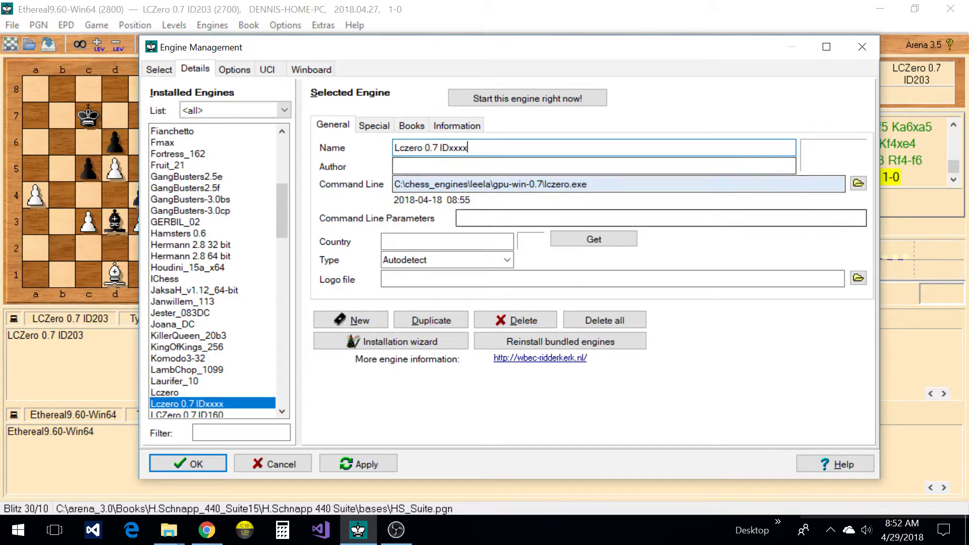
left_click(458, 218)
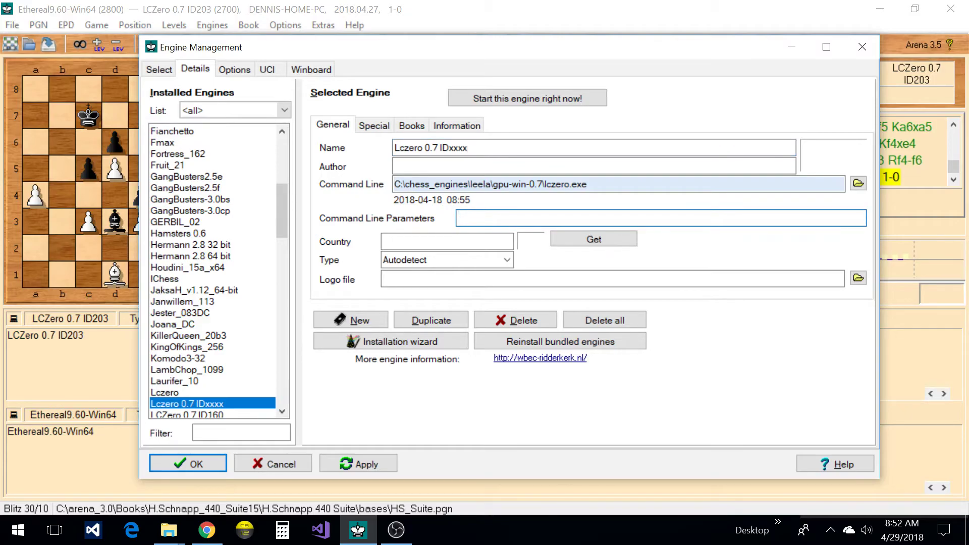
type("-")
type("w ")
type("l")
type("D")
type("xxx")
type(".")
type("net")
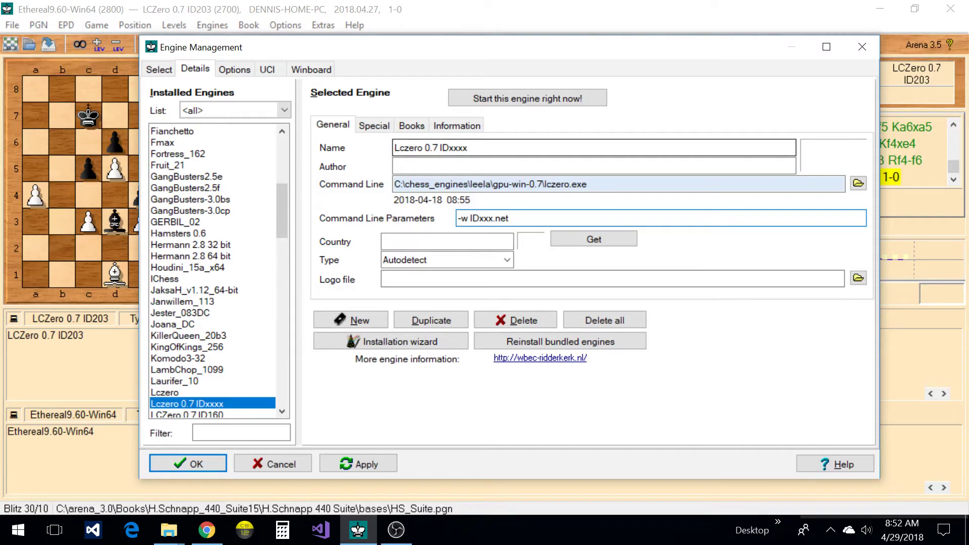
left_click(468, 147)
key("BackSpace")
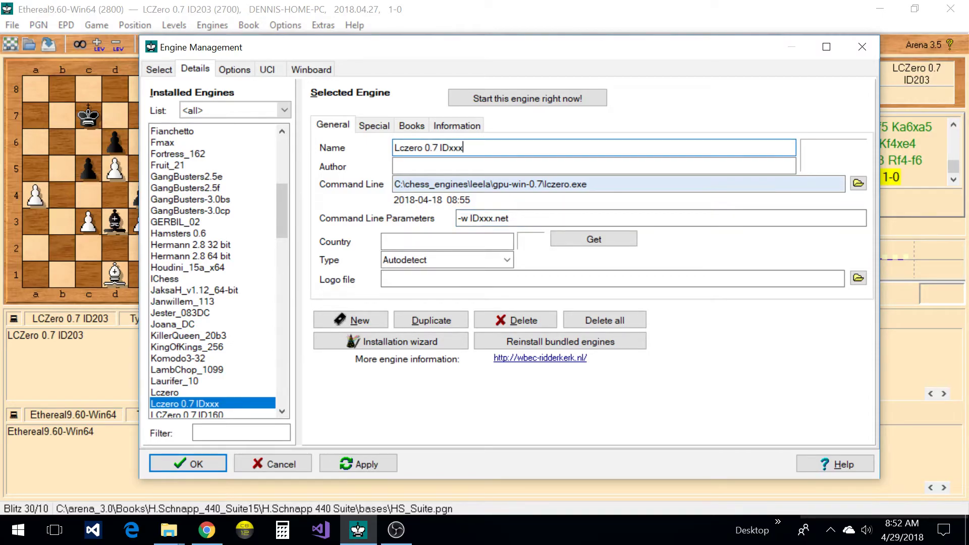
left_click(376, 466)
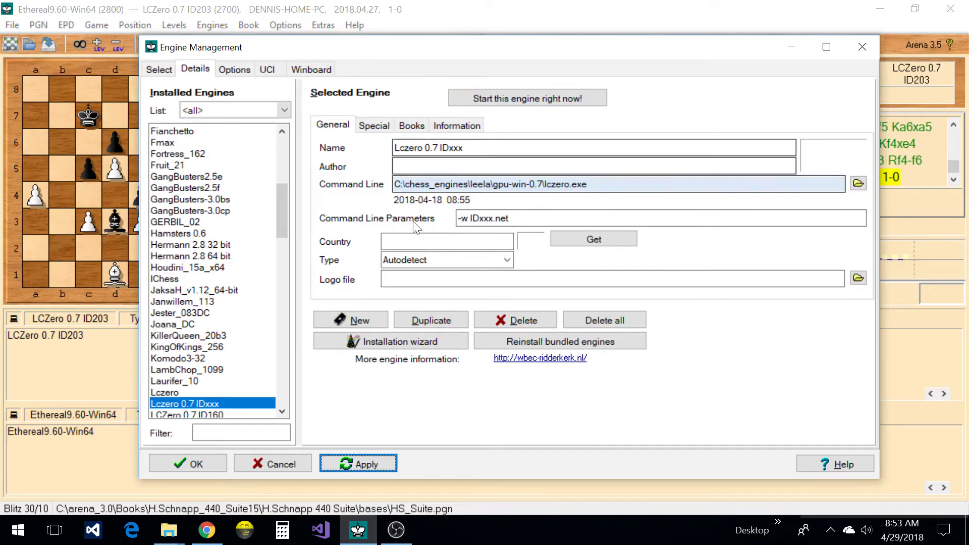
- Select LCZero 0.7 ID203 and start the engine
left_click_drag(283, 231, 295, 256)
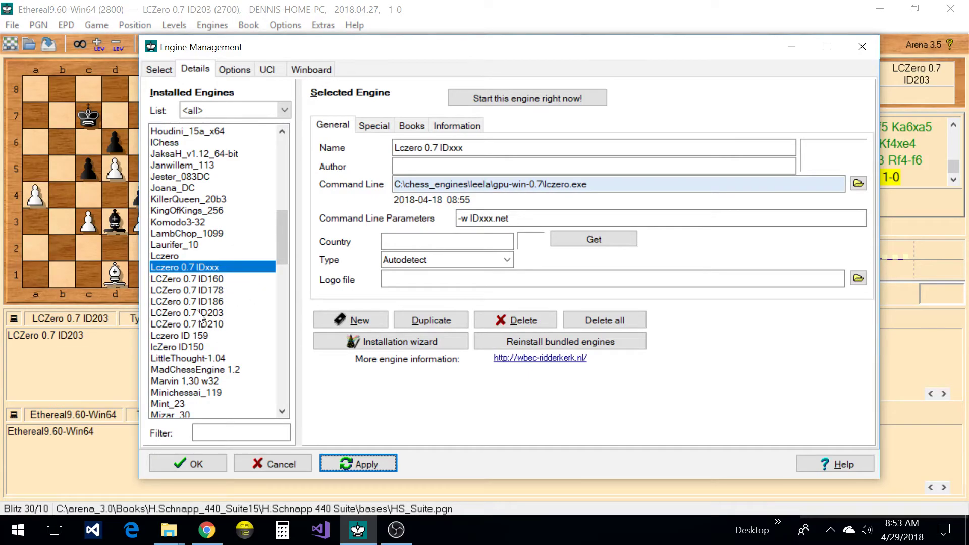
left_click(197, 313)
left_click(516, 104)
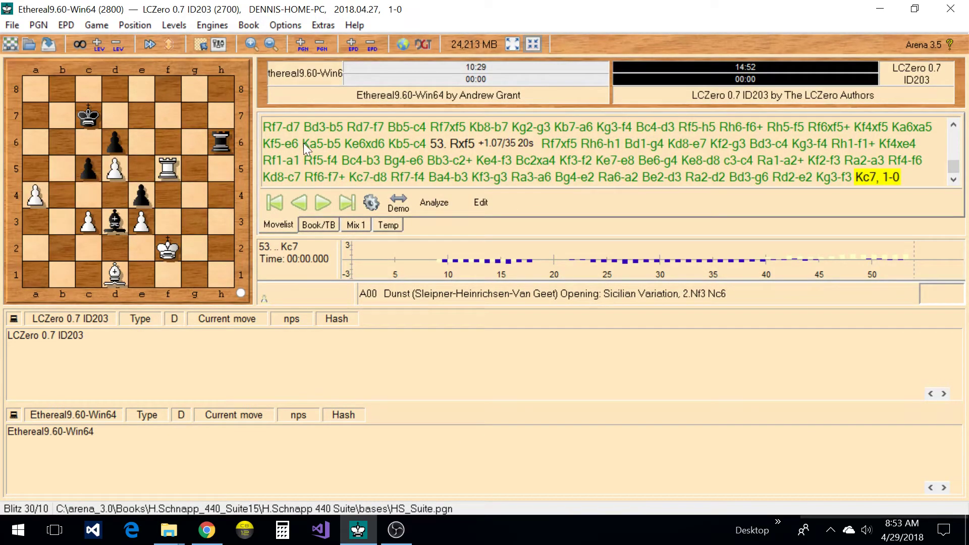
- Begin a new game and play the e2 pawn to e4
left_click(9, 26)
left_click(32, 46)
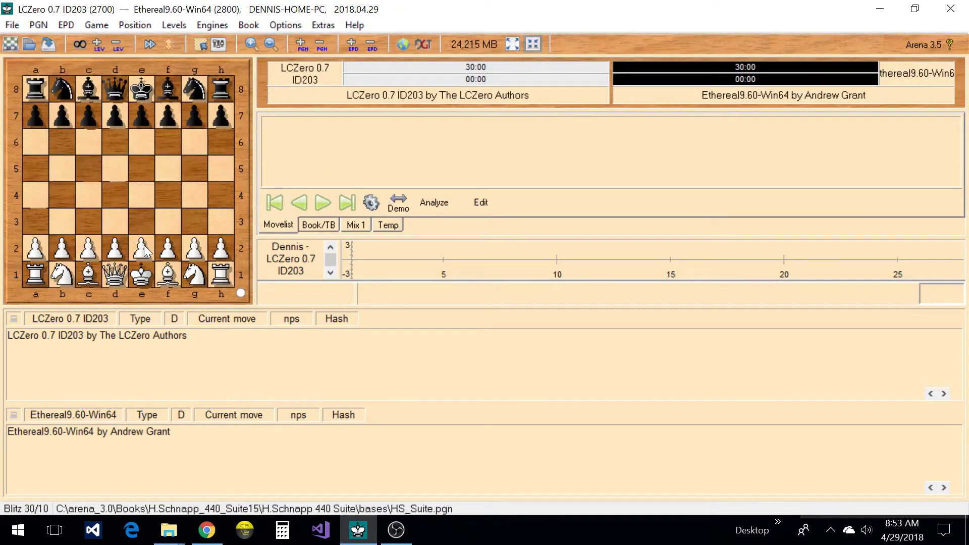
left_click_drag(144, 247, 144, 238)
left_click_drag(148, 193, 147, 192)
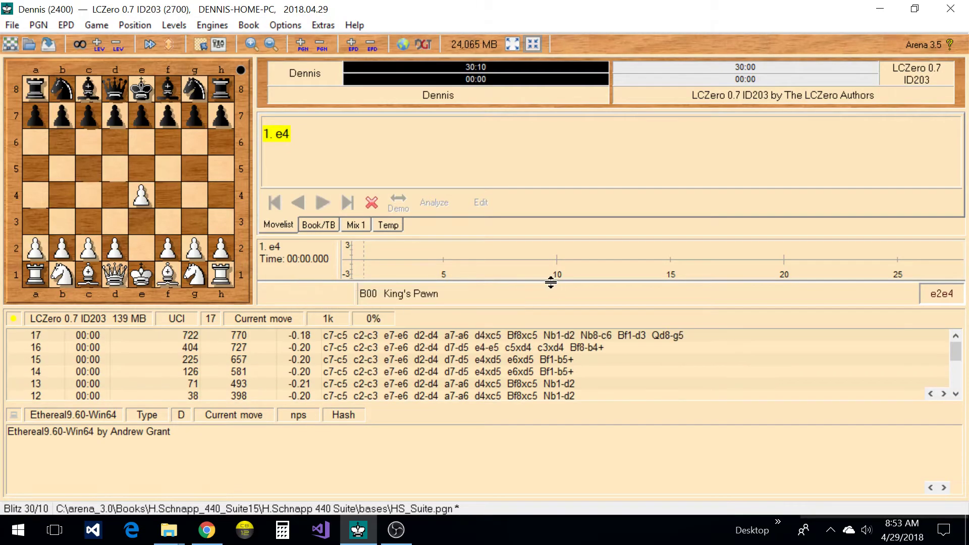
- Let LCZero's analysis of 1. e4 reach depth 23, then show the Levels choices
mouse_move(507, 259)
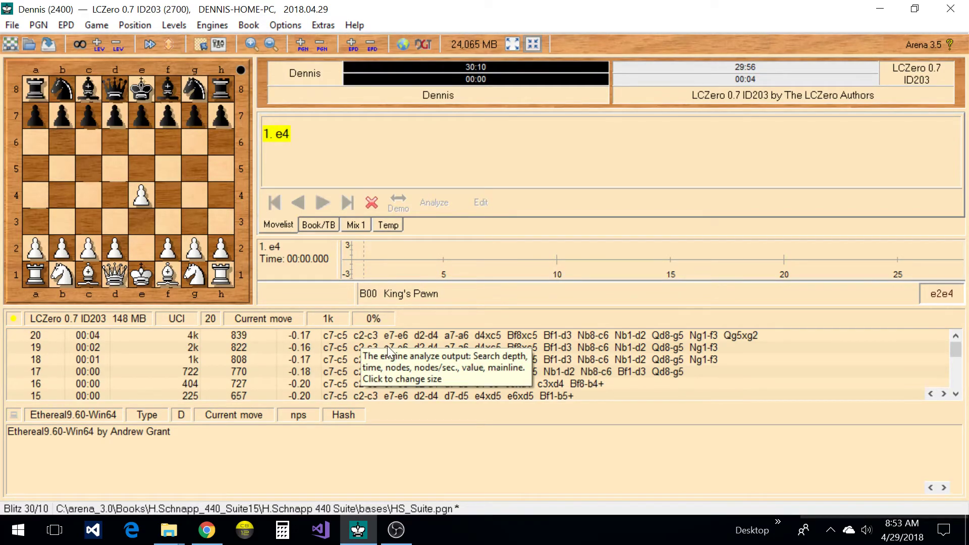
mouse_move(548, 356)
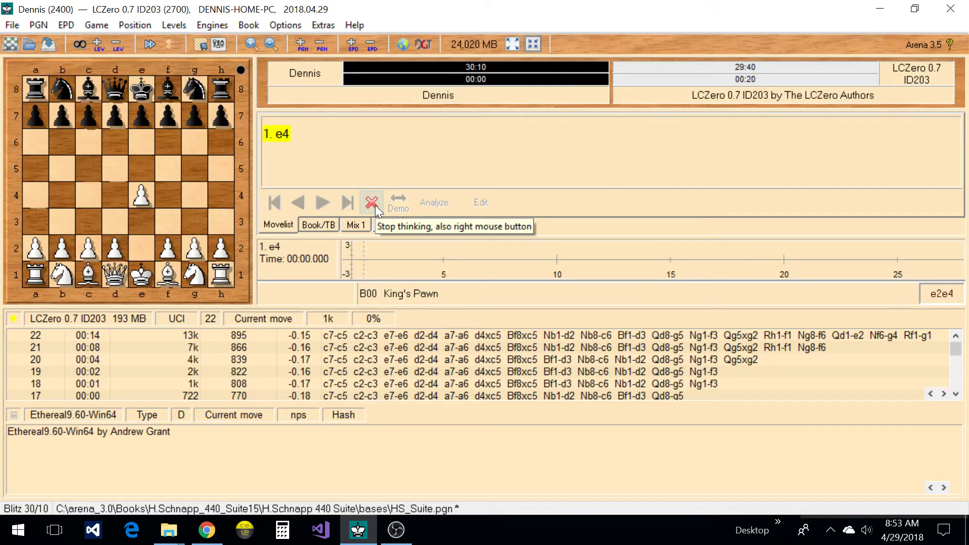
left_click(182, 28)
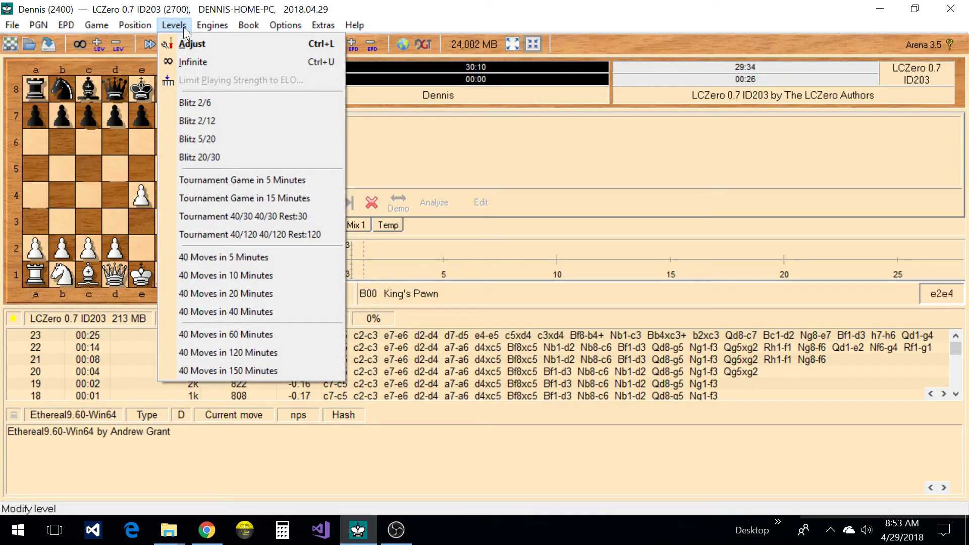
- Check the Blitz 30/10 level settings without changing them, then open and dismiss the Engines menu
left_click(188, 43)
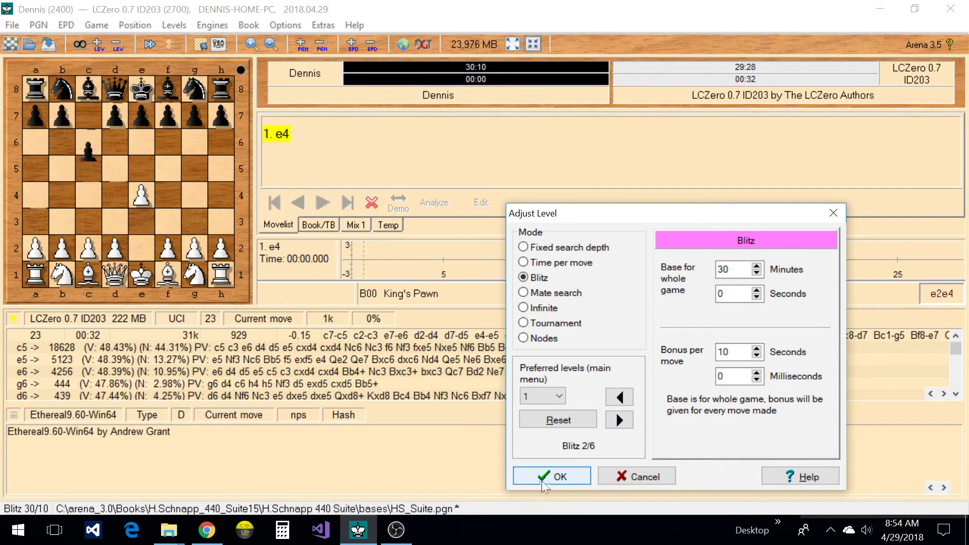
left_click(637, 477)
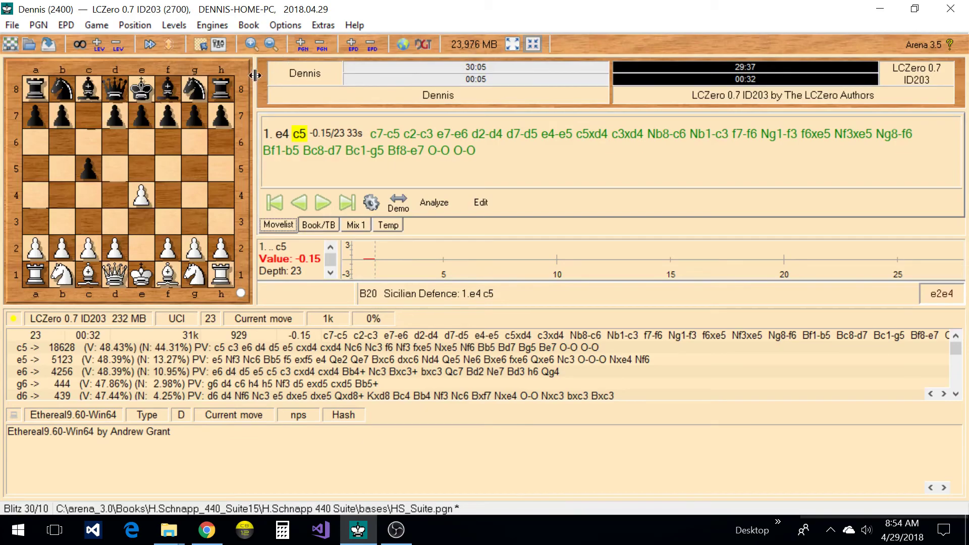
left_click(205, 24)
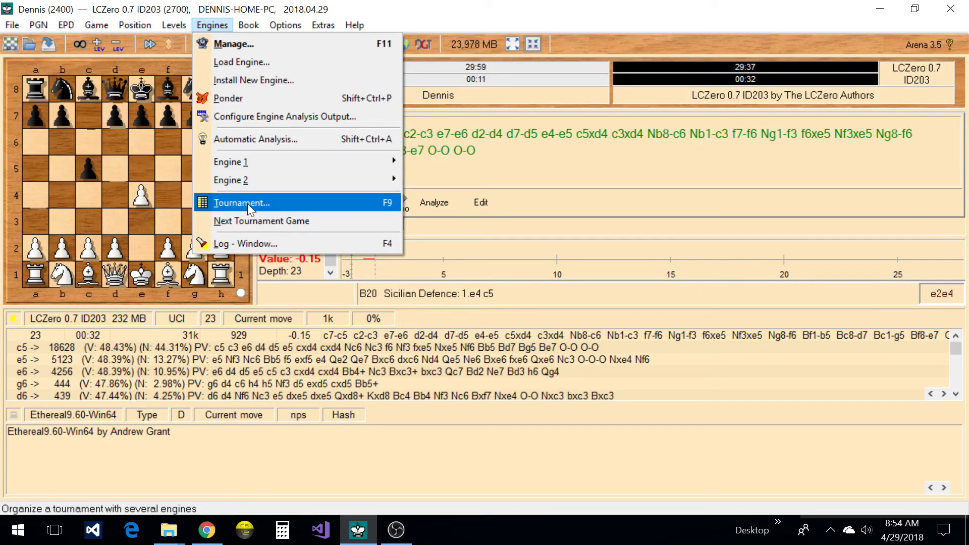
left_click(223, 23)
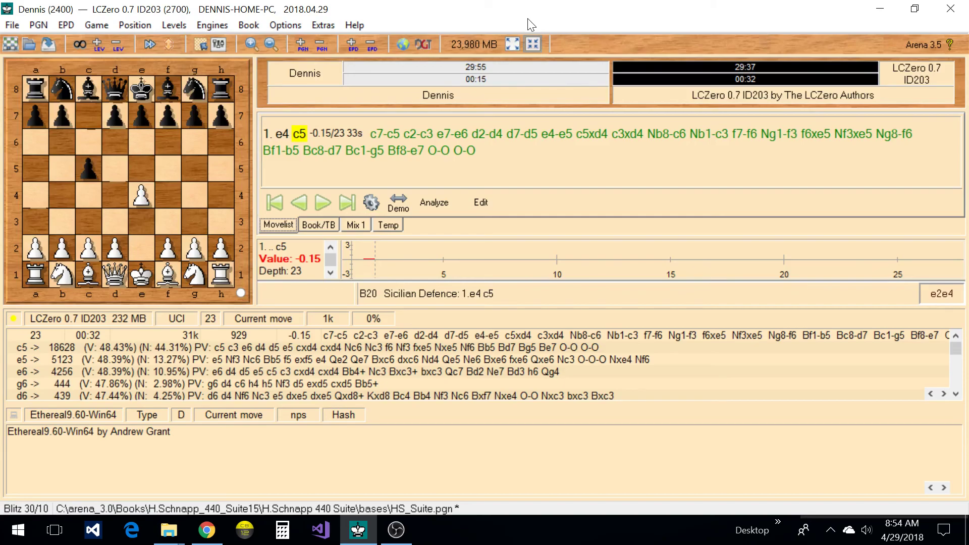